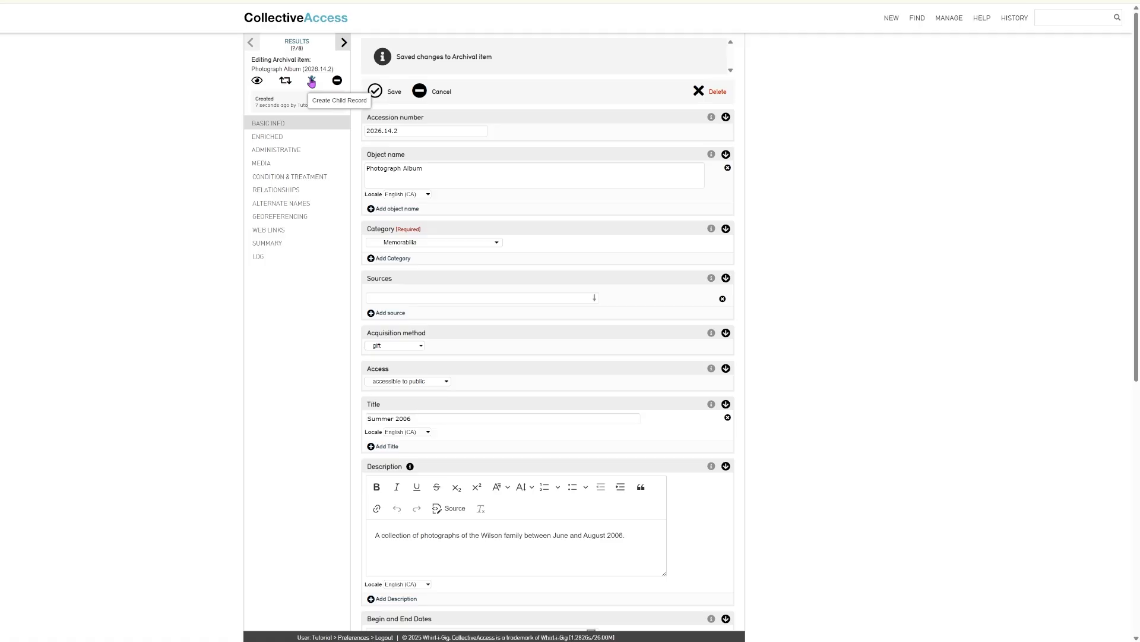
# Create a new child Archival item under the Photograph Album, keeping the default type
pyautogui.click(311, 80)
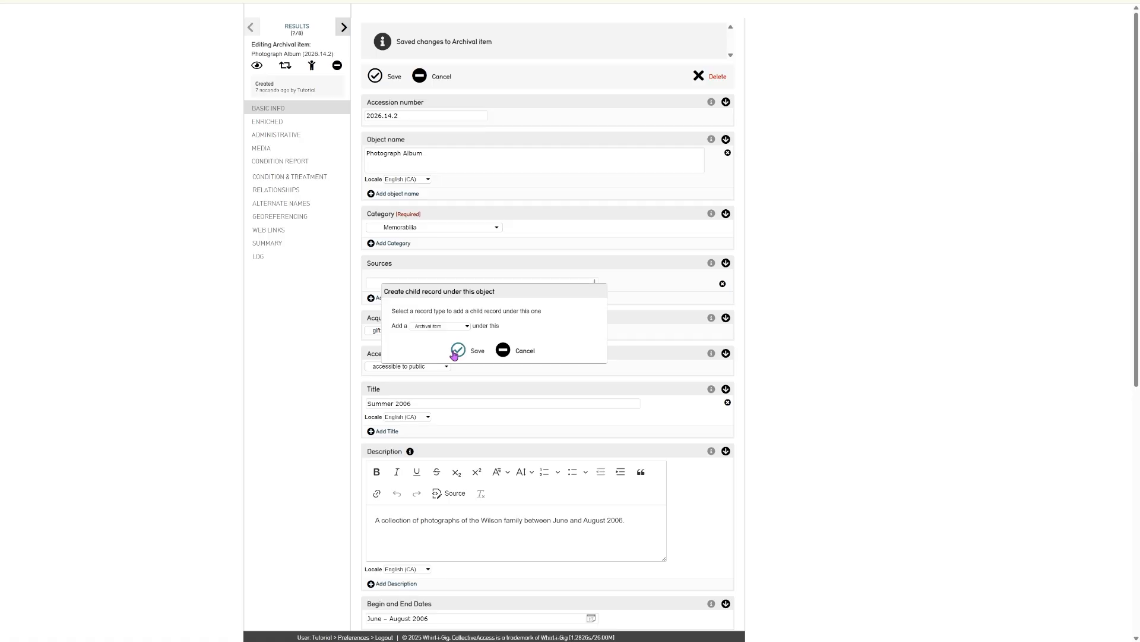
pyautogui.click(455, 353)
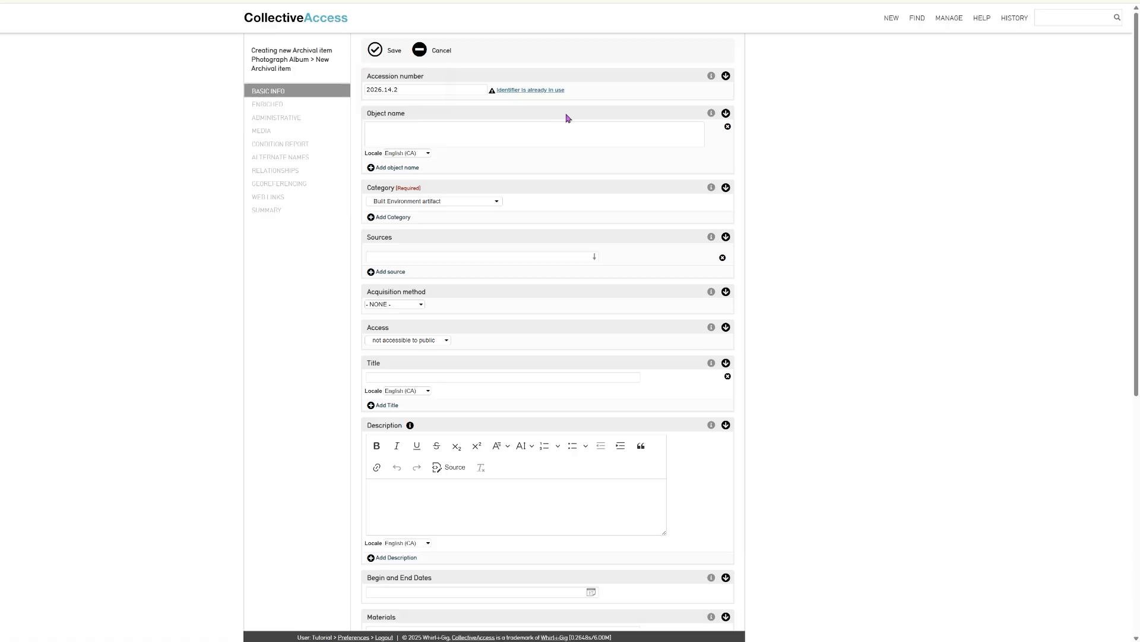
# Set accession 2026.14.2.1, object name Photograph, category, and add the umbrella description sentence
pyautogui.click(416, 90)
pyautogui.write('.1')
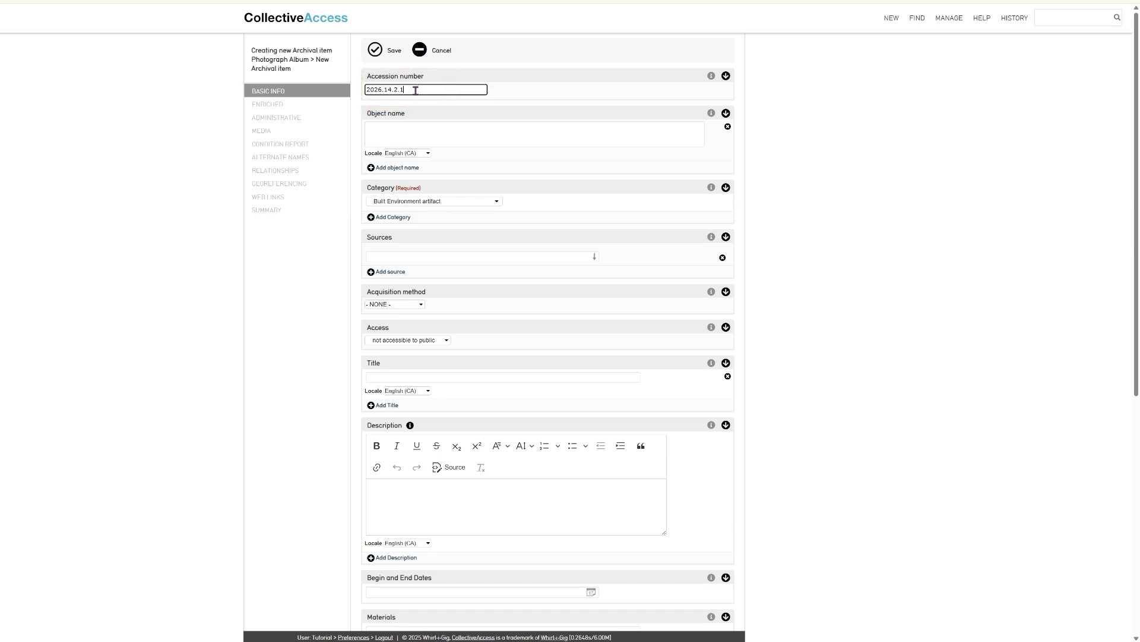
pyautogui.click(439, 114)
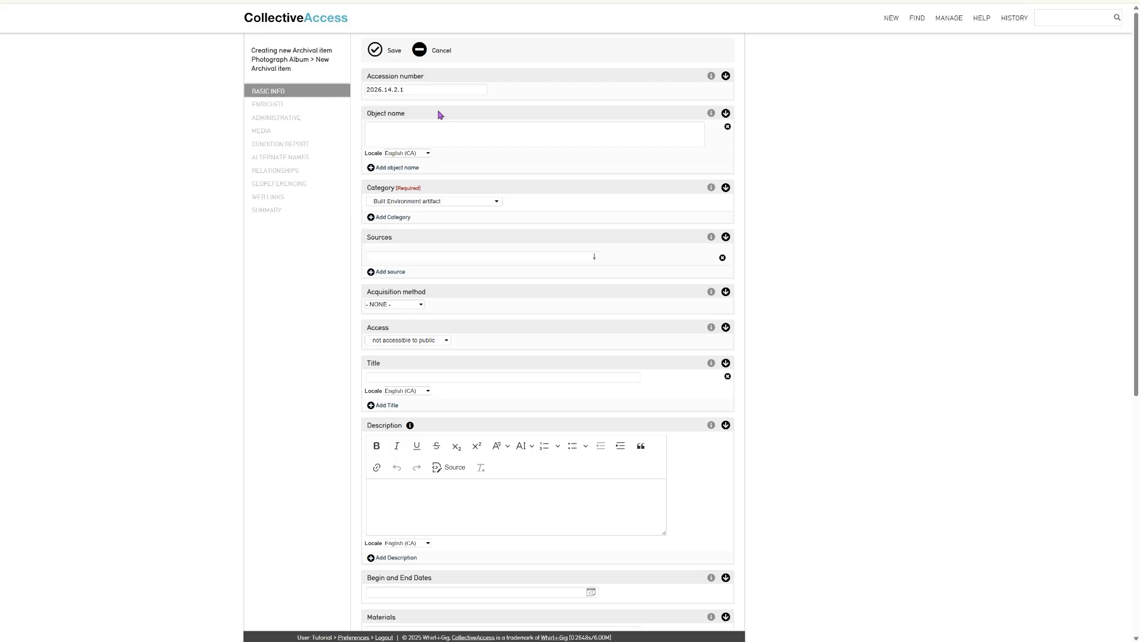
pyautogui.click(438, 124)
pyautogui.write('Photograph')
pyautogui.click(461, 201)
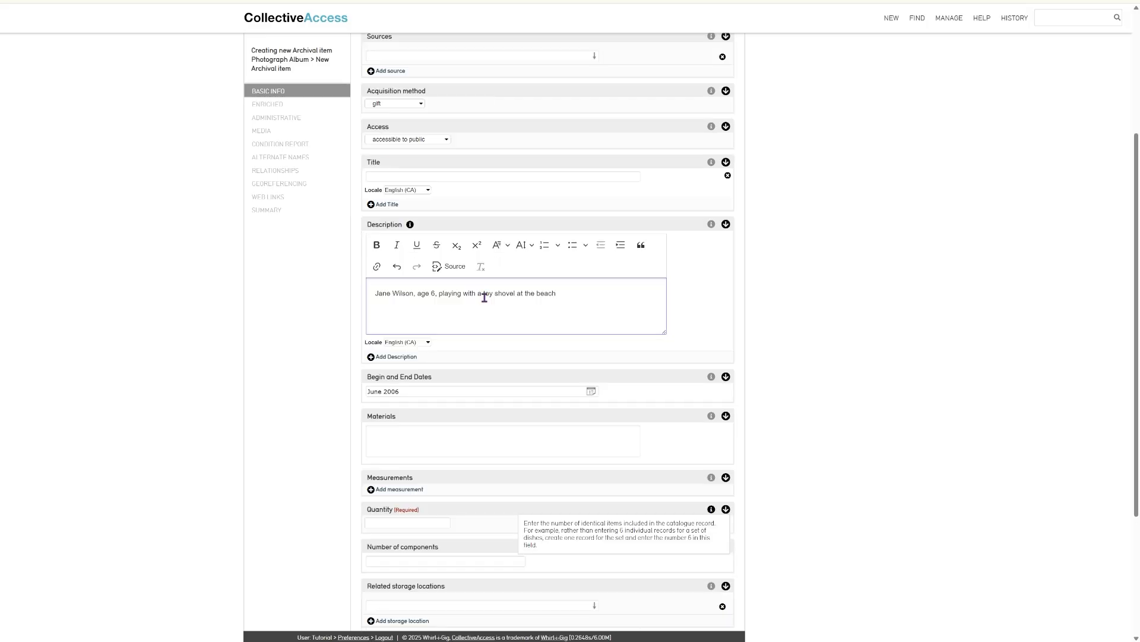
pyautogui.write('. There is a large umbrella in the background.')
# Enter quantity 1 and save the new Photograph record
pyautogui.scroll(-4, 484, 302)
pyautogui.click(386, 328)
pyautogui.write('1')
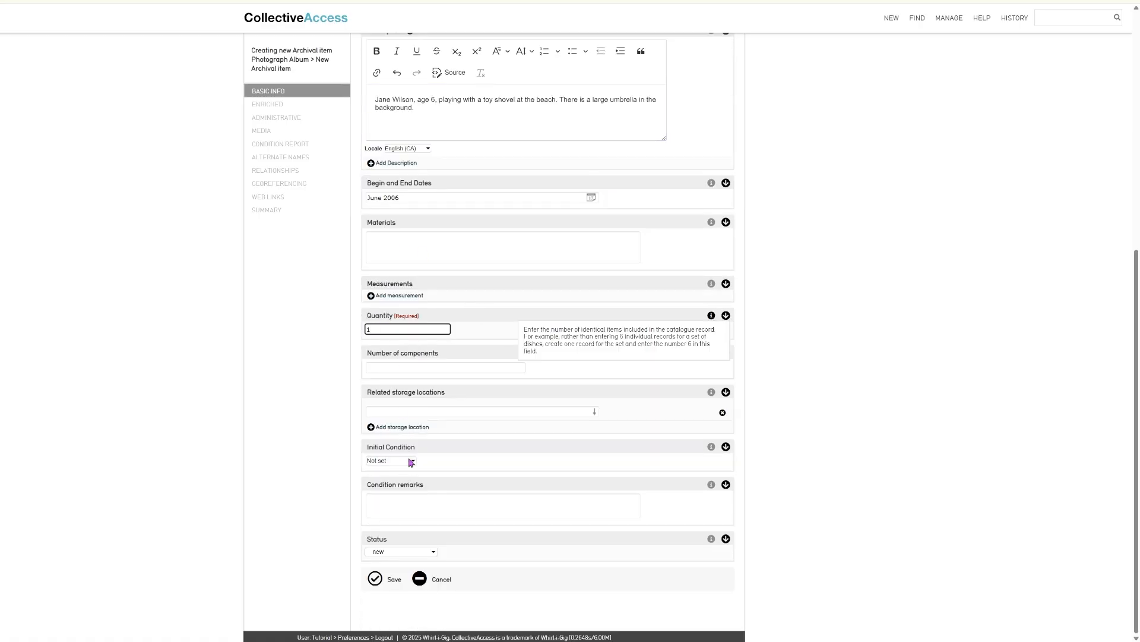
pyautogui.click(411, 462)
pyautogui.scroll(3, 336, 462)
pyautogui.scroll(3, 337, 463)
pyautogui.click(376, 49)
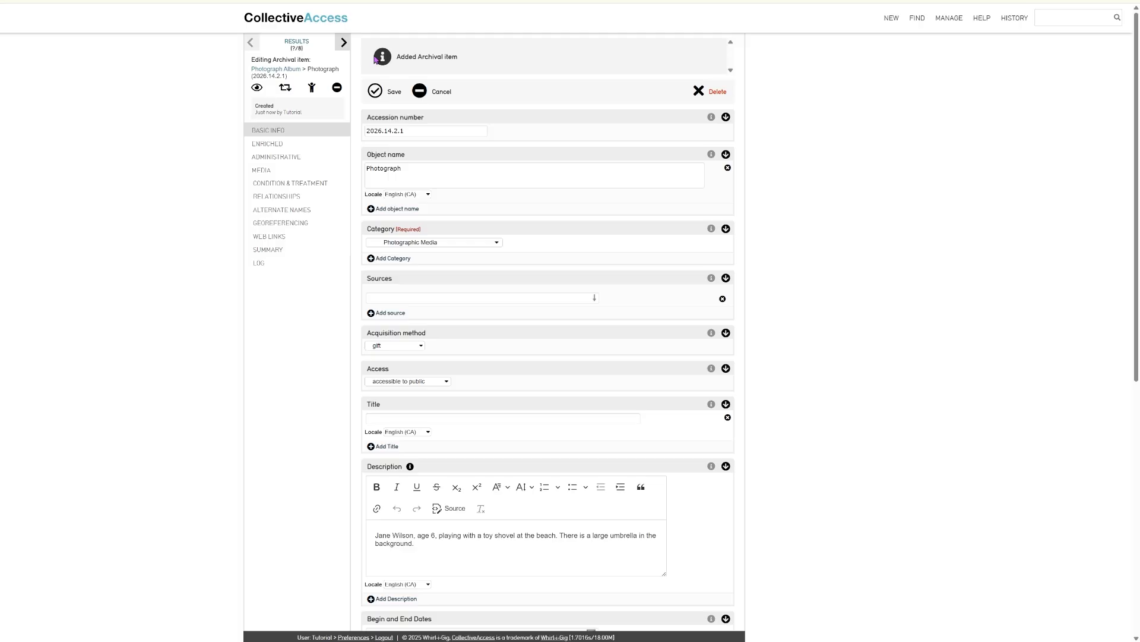
# Return to Photograph Album 2026.14.2 and set its hierarchy panel to add a child item
pyautogui.click(261, 72)
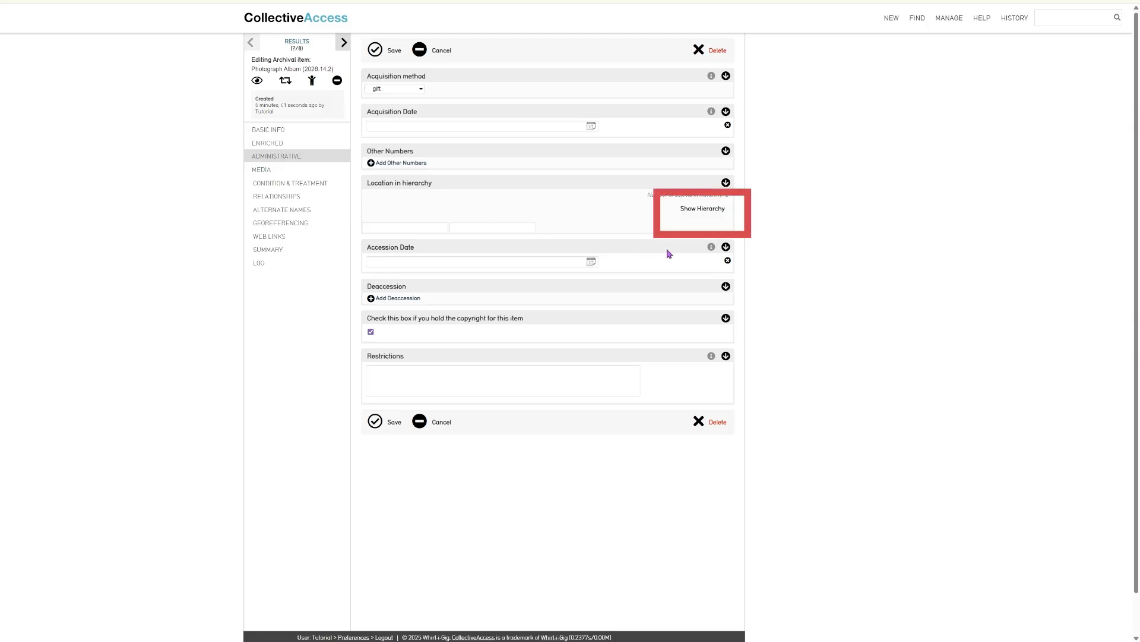
pyautogui.click(707, 215)
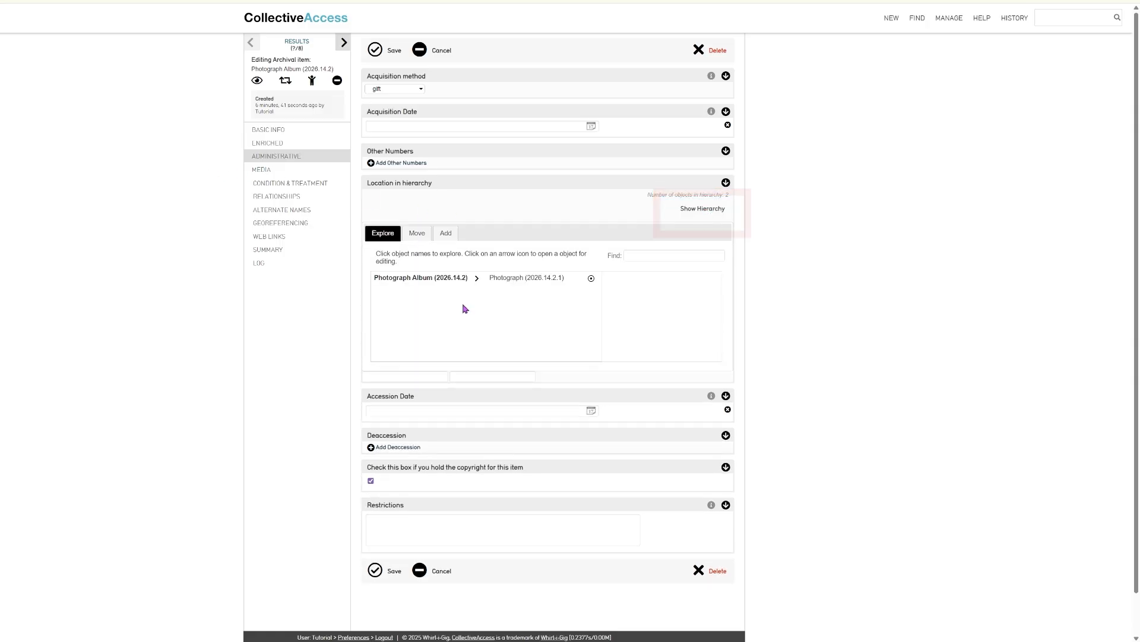
pyautogui.click(446, 234)
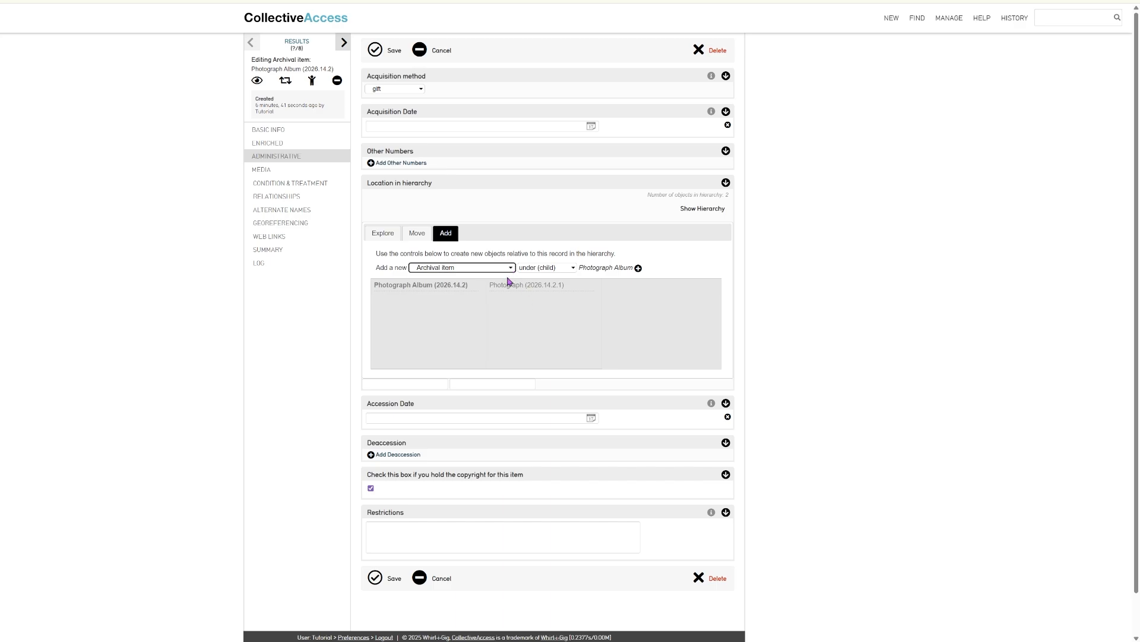
pyautogui.press('Tab')
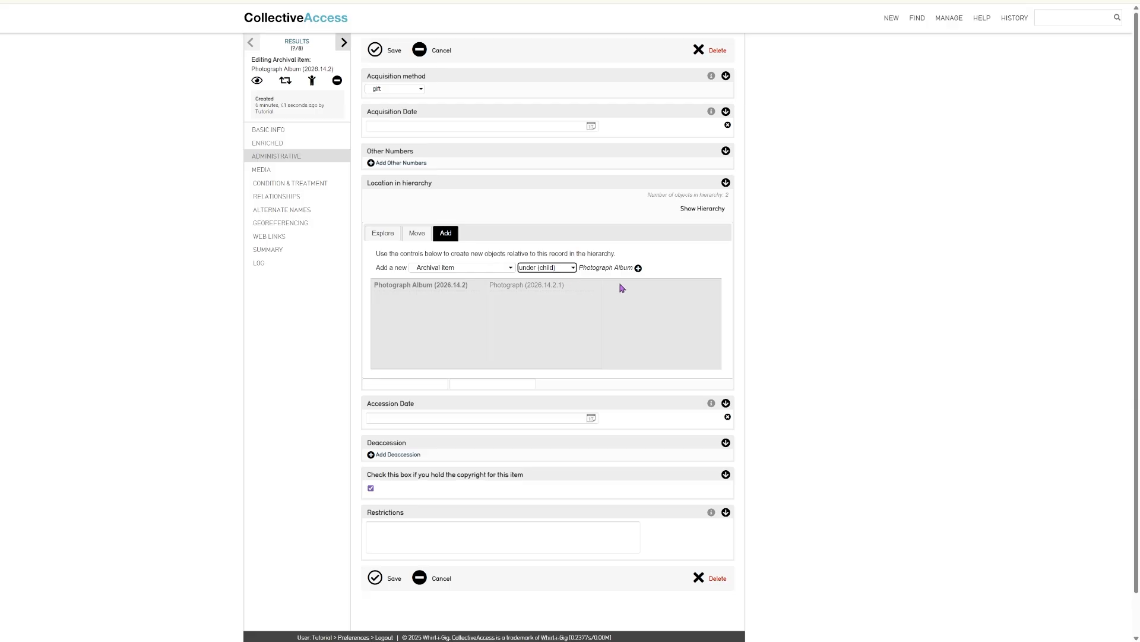
# Add a child record named Photograph: Photographic Media, acquired as gift, publicly accessible
pyautogui.click(638, 268)
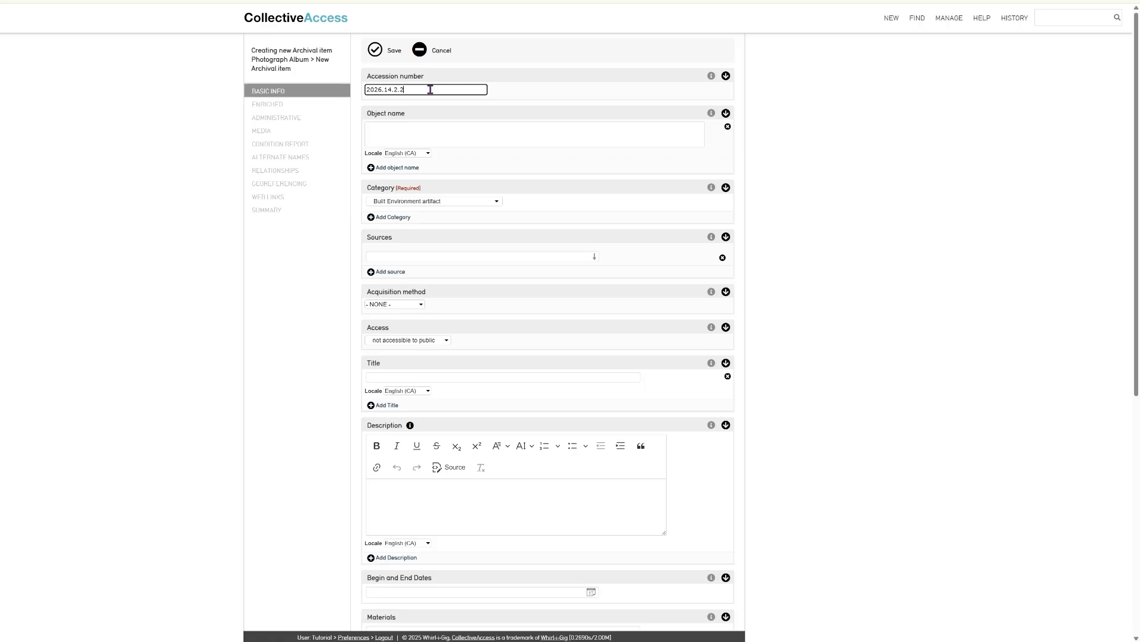
pyautogui.click(425, 133)
pyautogui.write('Photograph')
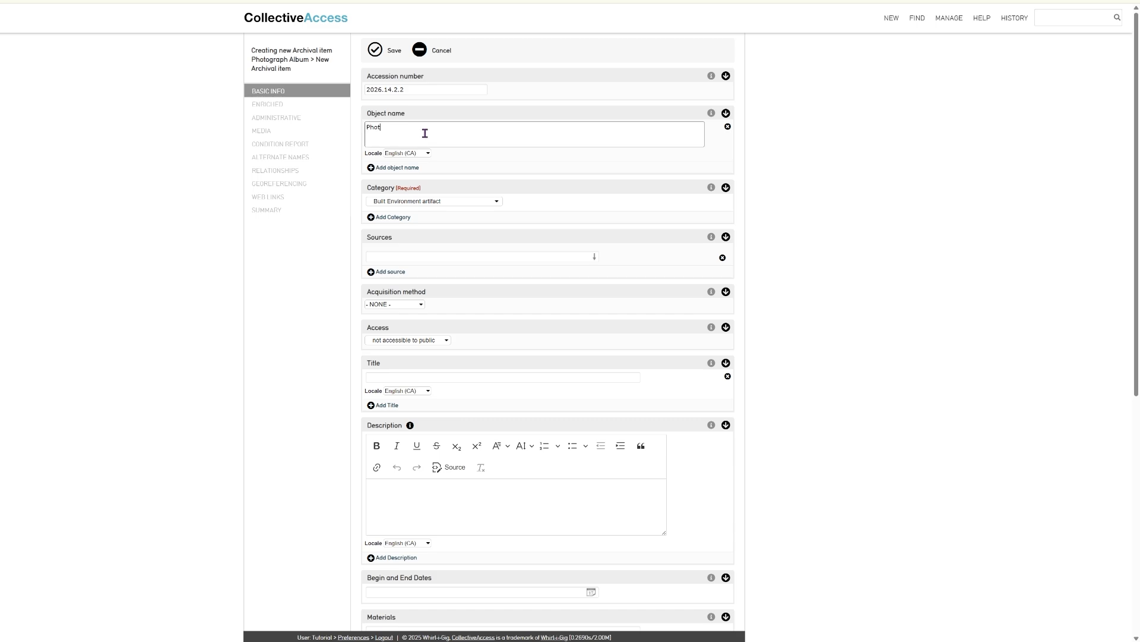
pyautogui.click(445, 202)
pyautogui.click(436, 390)
pyautogui.click(403, 305)
pyautogui.click(408, 355)
pyautogui.click(408, 340)
pyautogui.click(407, 359)
# Describe the teenager holding a fishing rod and trout in a row boat, dated July 2006
pyautogui.click(379, 484)
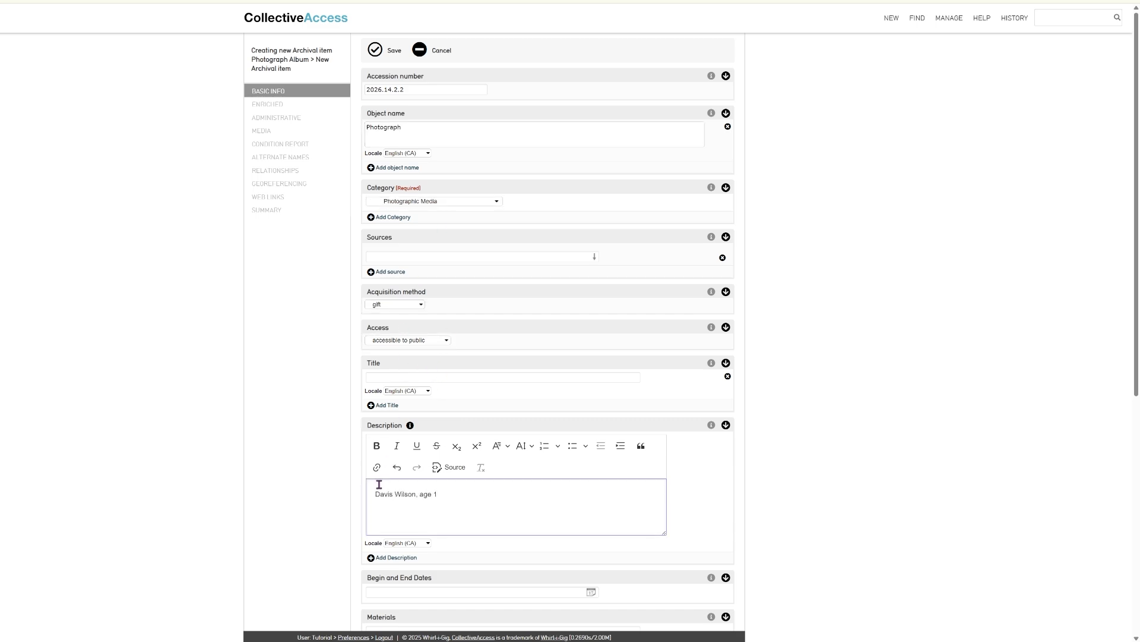
pyautogui.write('4 holding up a fishing rod and a small trout in a small row boat.')
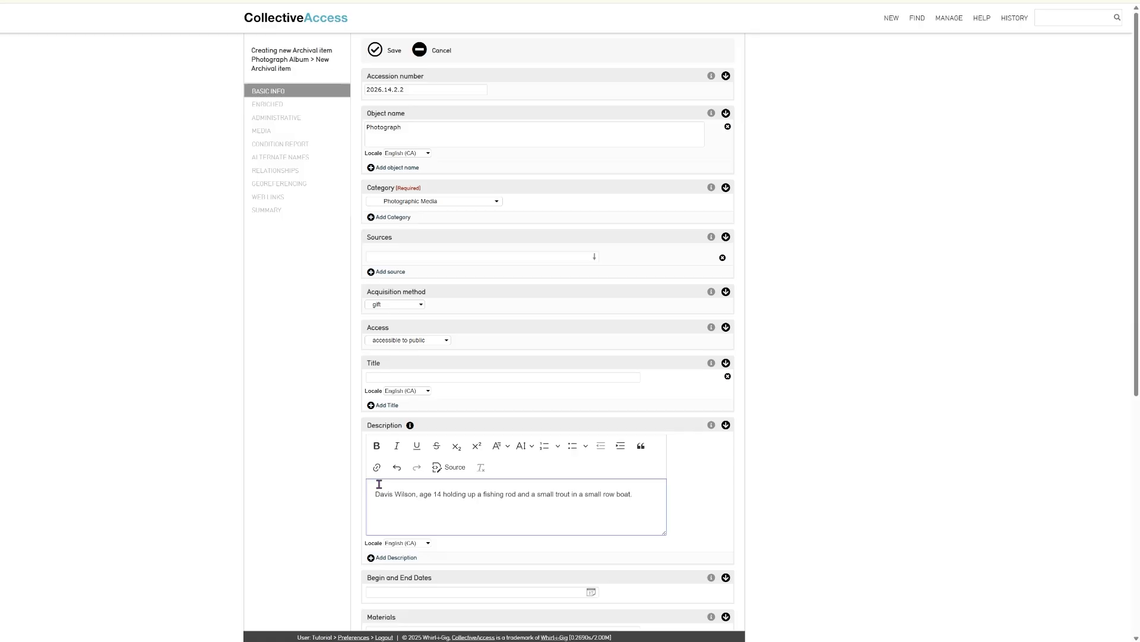
pyautogui.scroll(-4, 427, 413)
pyautogui.click(407, 339)
pyautogui.write('July 2006')
pyautogui.scroll(-3, 344, 420)
pyautogui.click(408, 329)
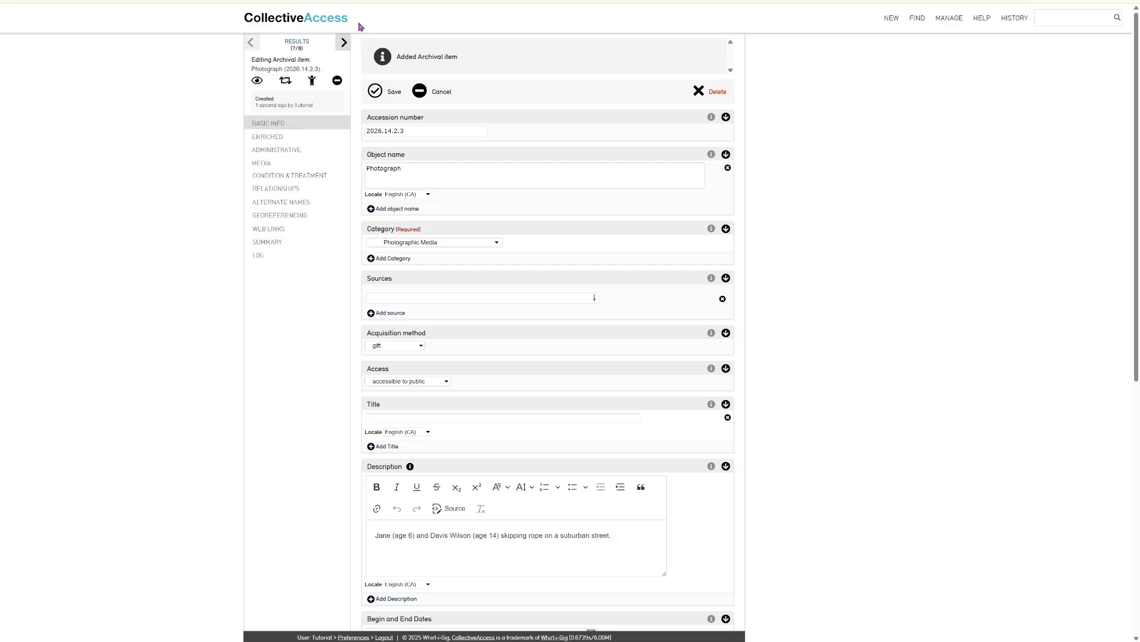
# Move Photograph 2026.14.2.3 under the Photograph Album by searching '2026.14.', then save
pyautogui.click(277, 151)
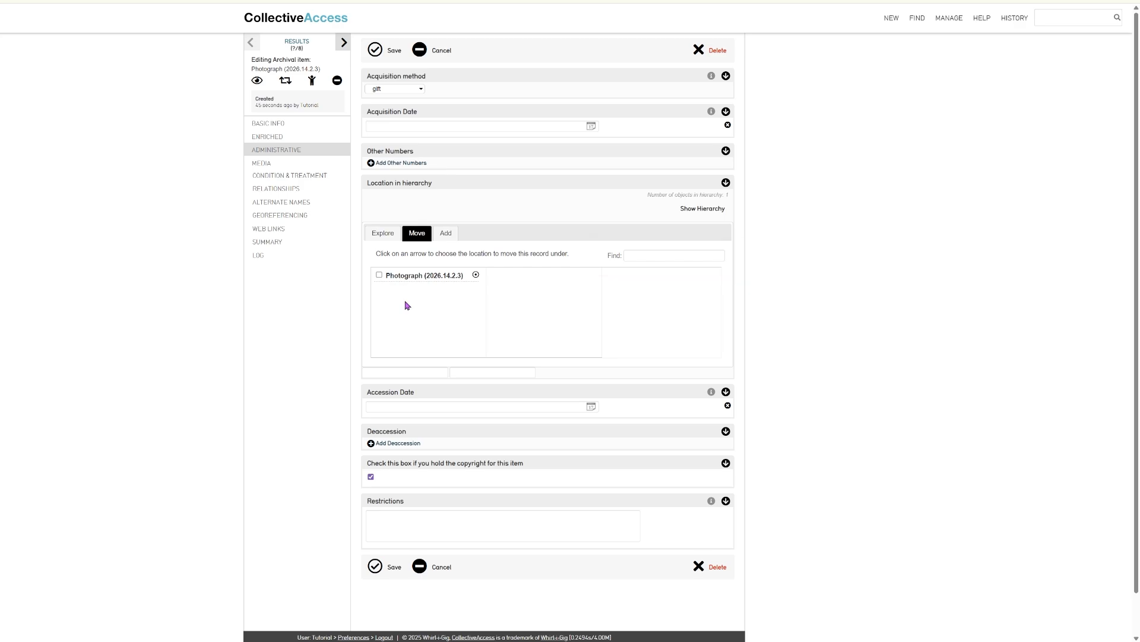
pyautogui.click(649, 255)
pyautogui.write('2026.14.')
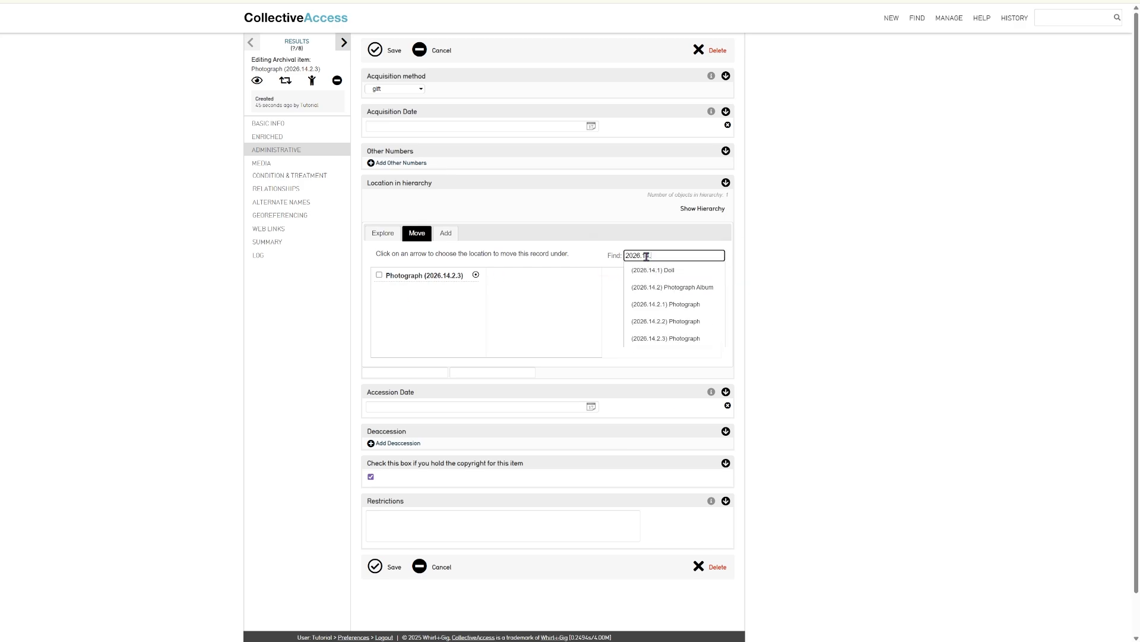
pyautogui.click(683, 288)
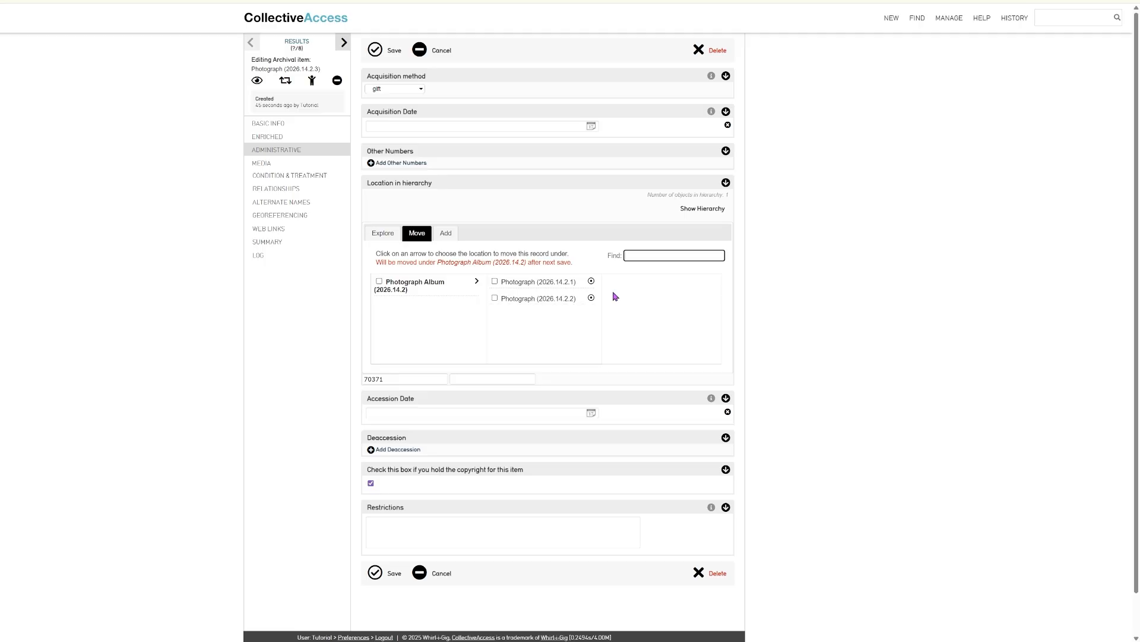
pyautogui.click(374, 53)
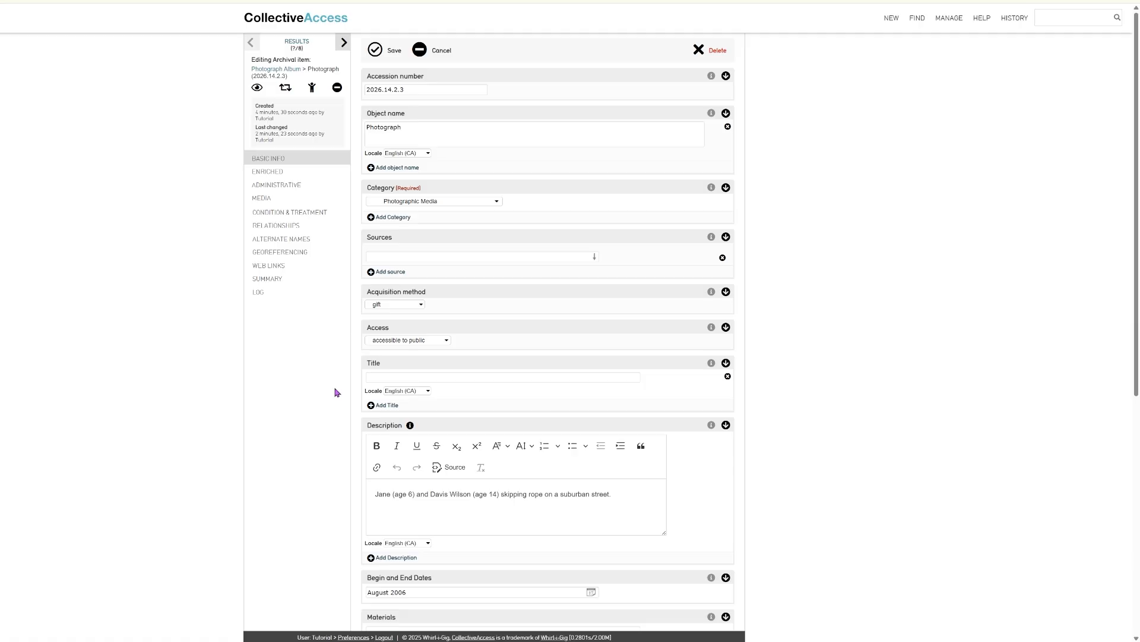
# Detach Photograph 2026.14.2.3 from the album in the hierarchy Move tab and save it
pyautogui.click(303, 192)
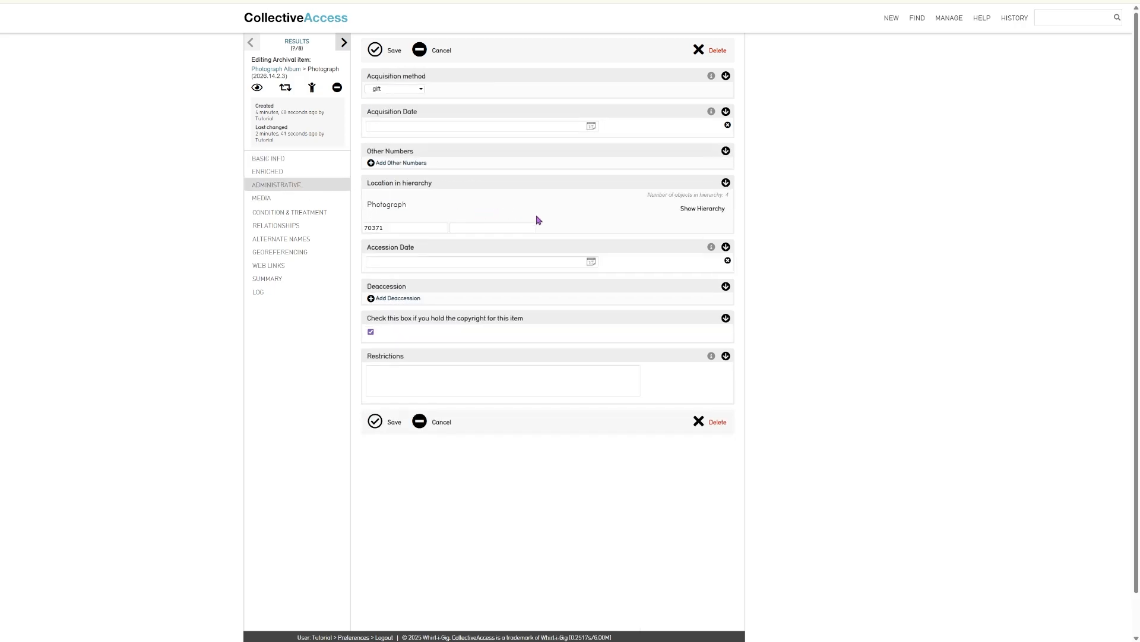
pyautogui.click(707, 209)
pyautogui.click(417, 233)
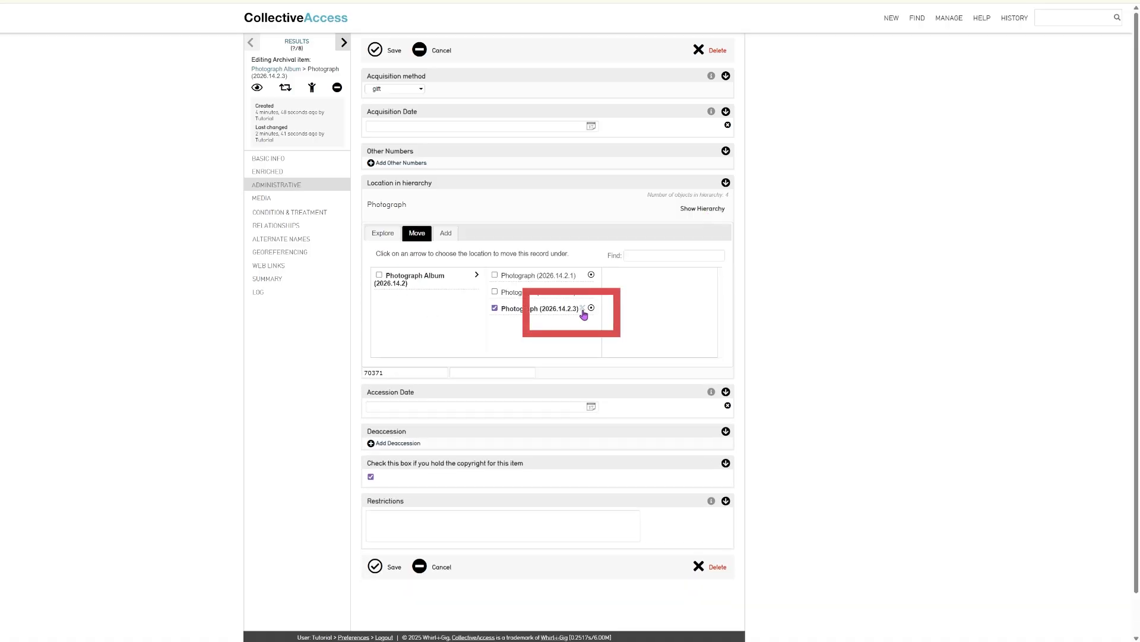
pyautogui.click(583, 310)
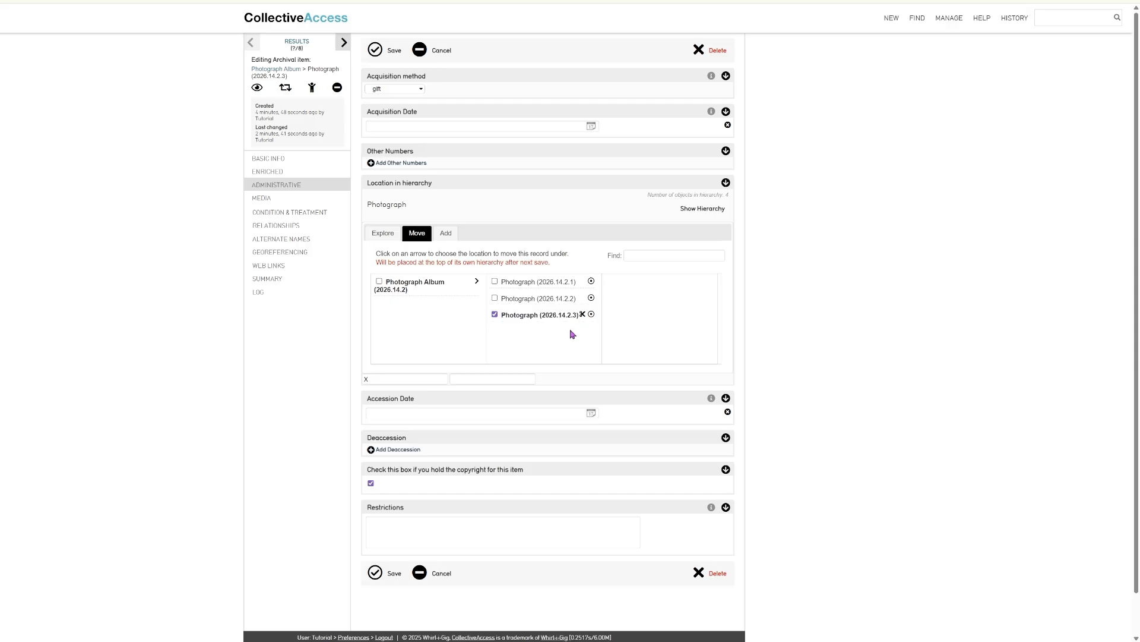
pyautogui.click(376, 573)
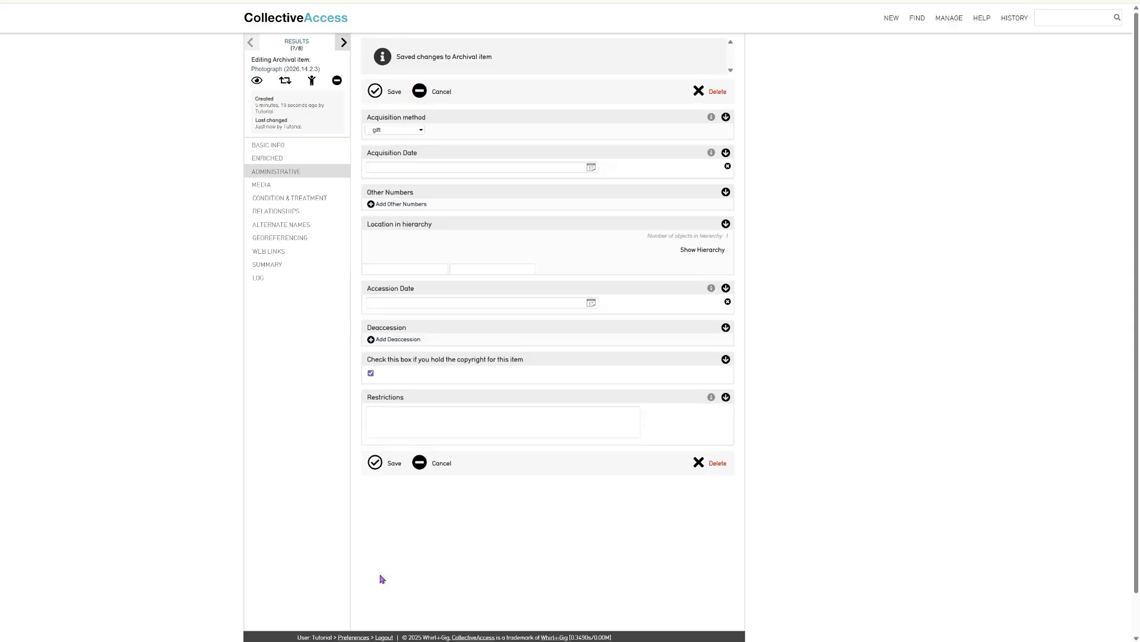